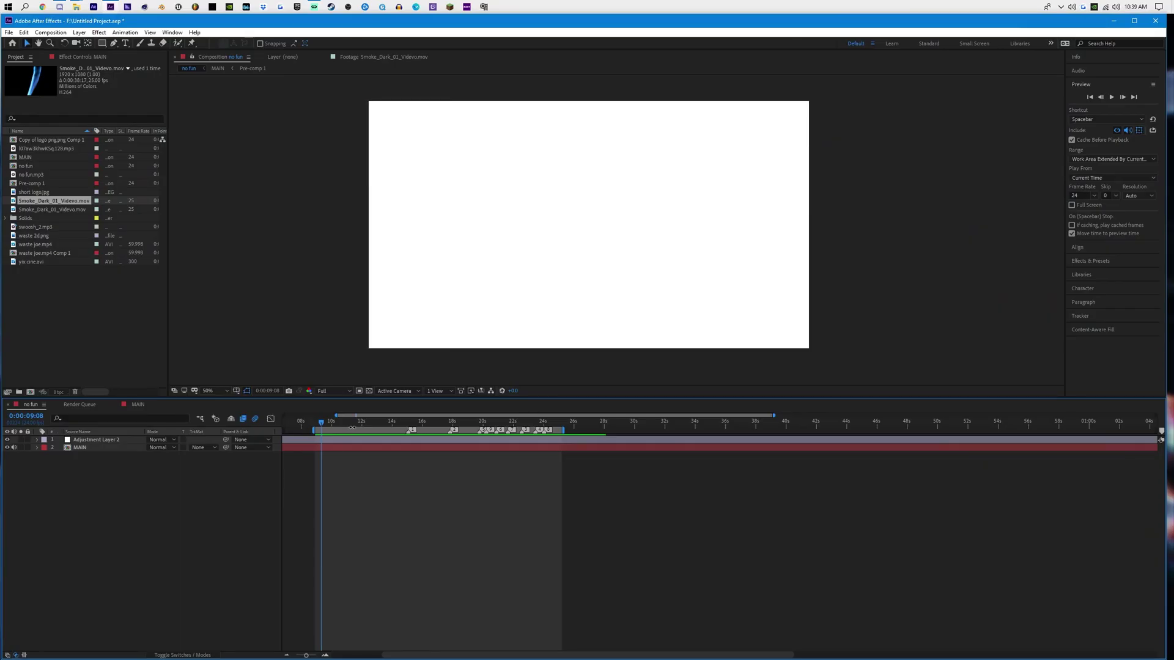
Scrub the no fun composition and review its Composition Settings without changing anything.
drag(352, 426, 422, 423)
click(50, 33)
click(61, 49)
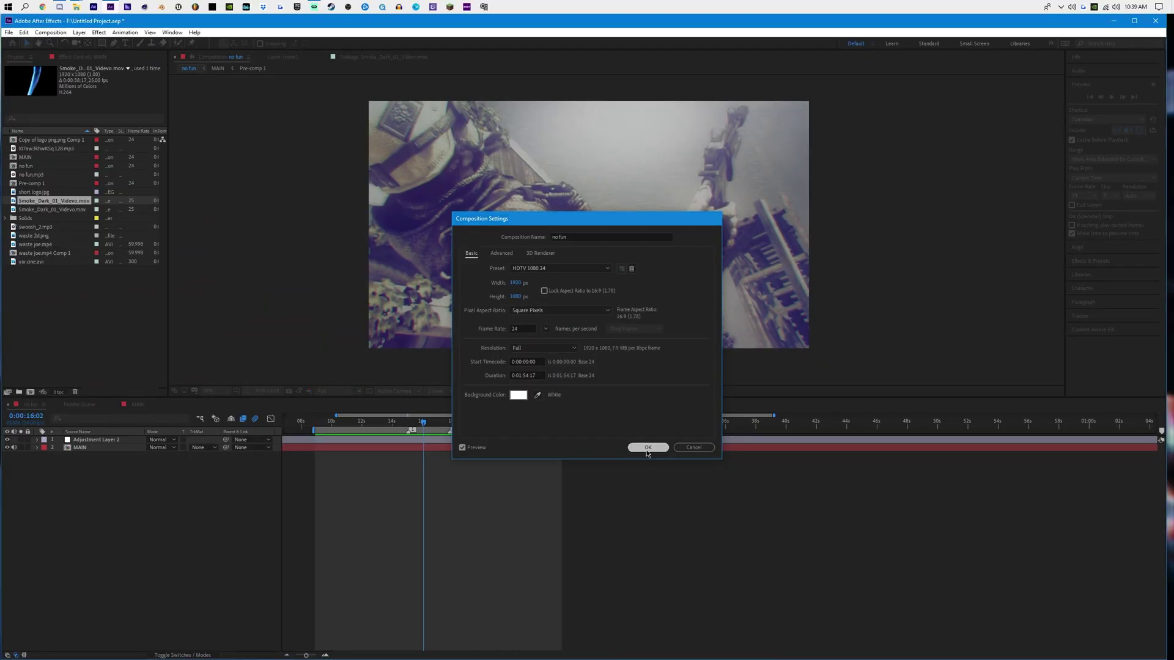
click(647, 445)
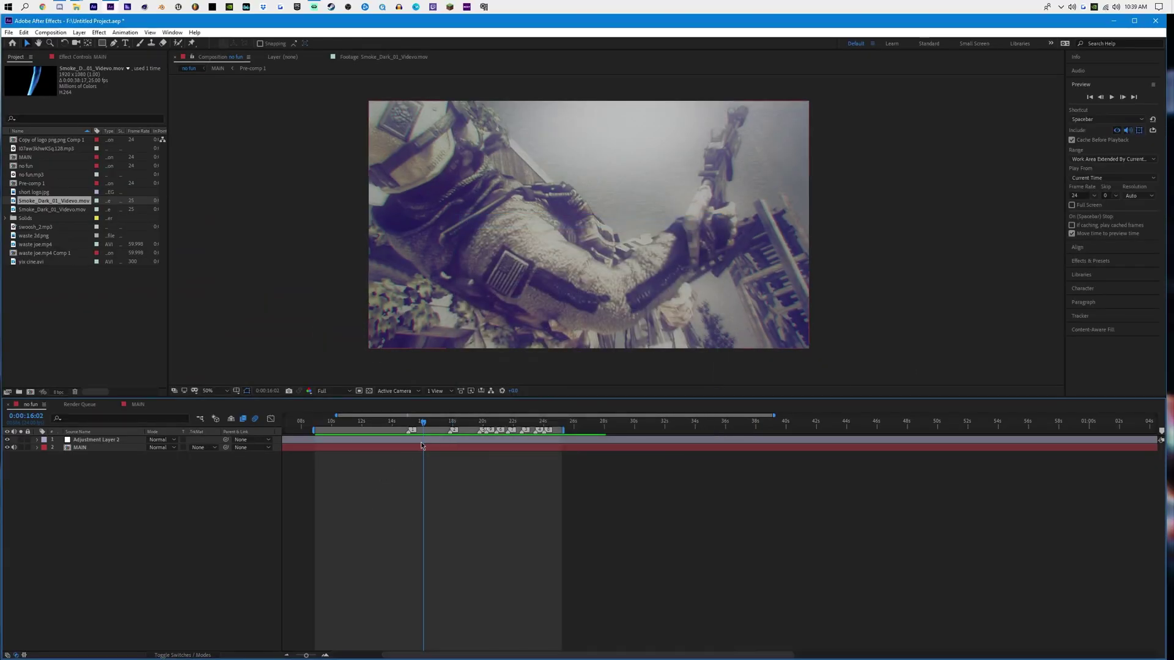
Move the playhead to about 27 seconds and end the work area there.
mouse_move(415, 428)
mouse_down()
mouse_move(432, 428)
mouse_move(398, 428)
mouse_move(422, 430)
mouse_up()
click(318, 425)
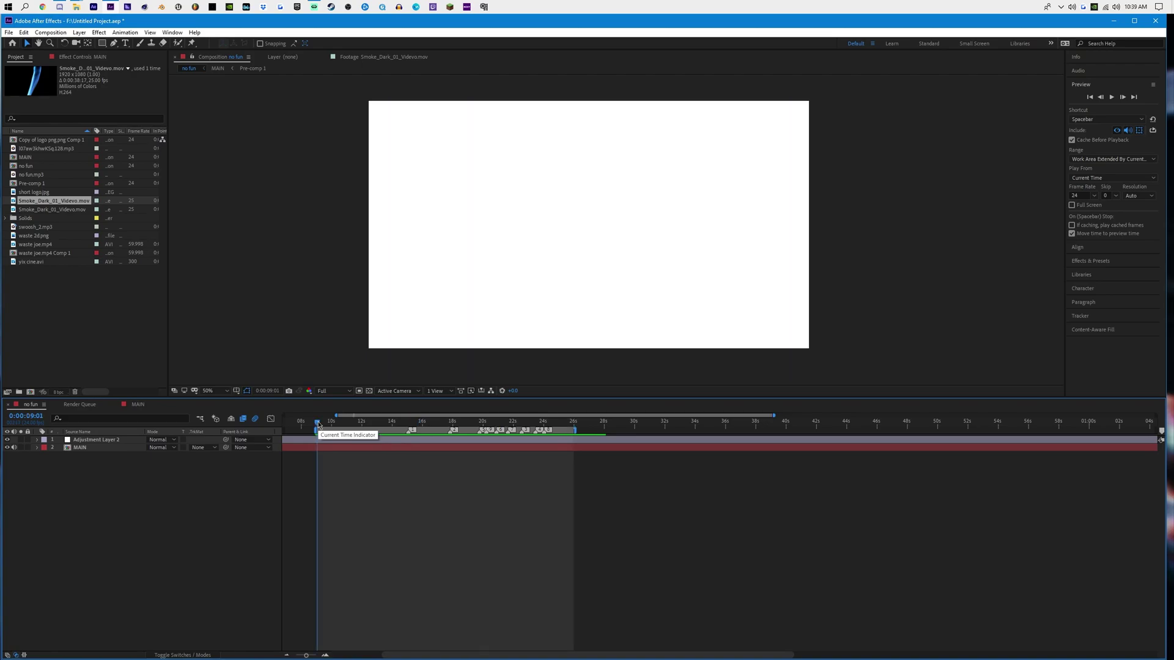
drag(318, 425, 317, 427)
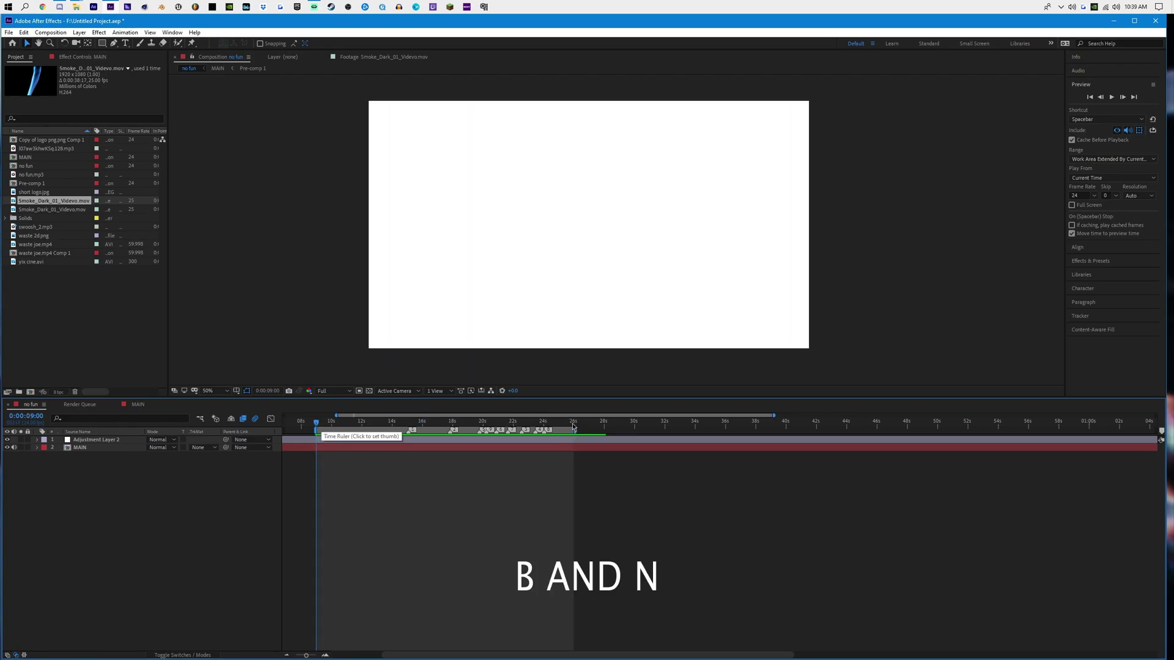
drag(570, 426, 386, 427)
key(n)
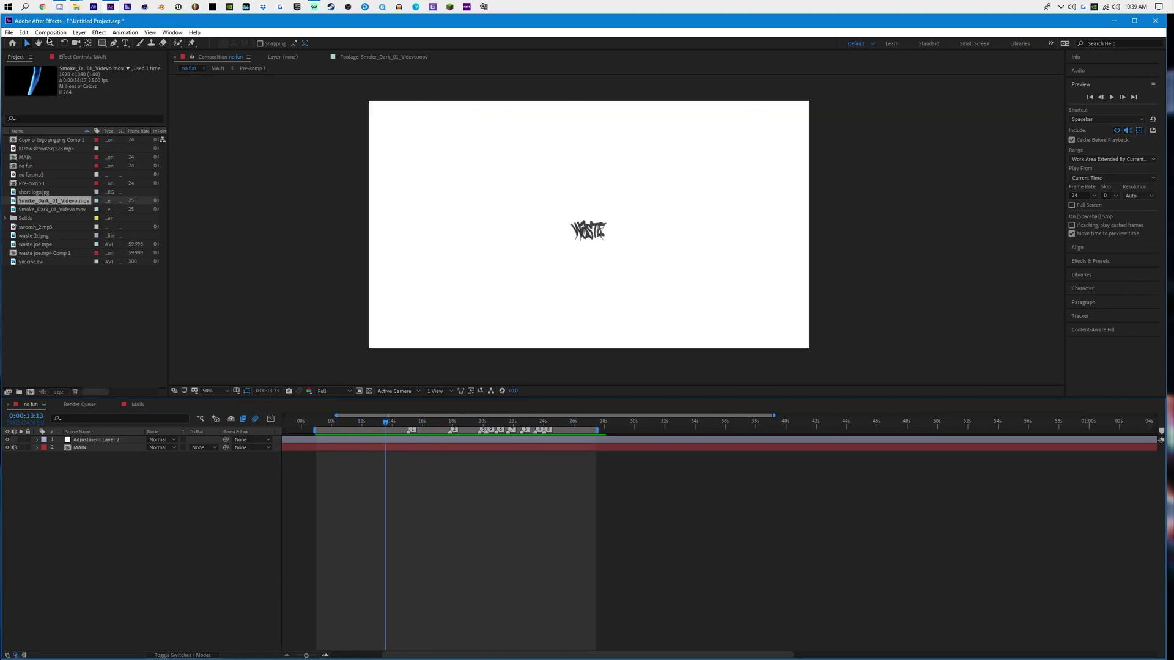
Add no fun to the Render Queue and resize its output to 3840x2160.
click(50, 33)
click(80, 110)
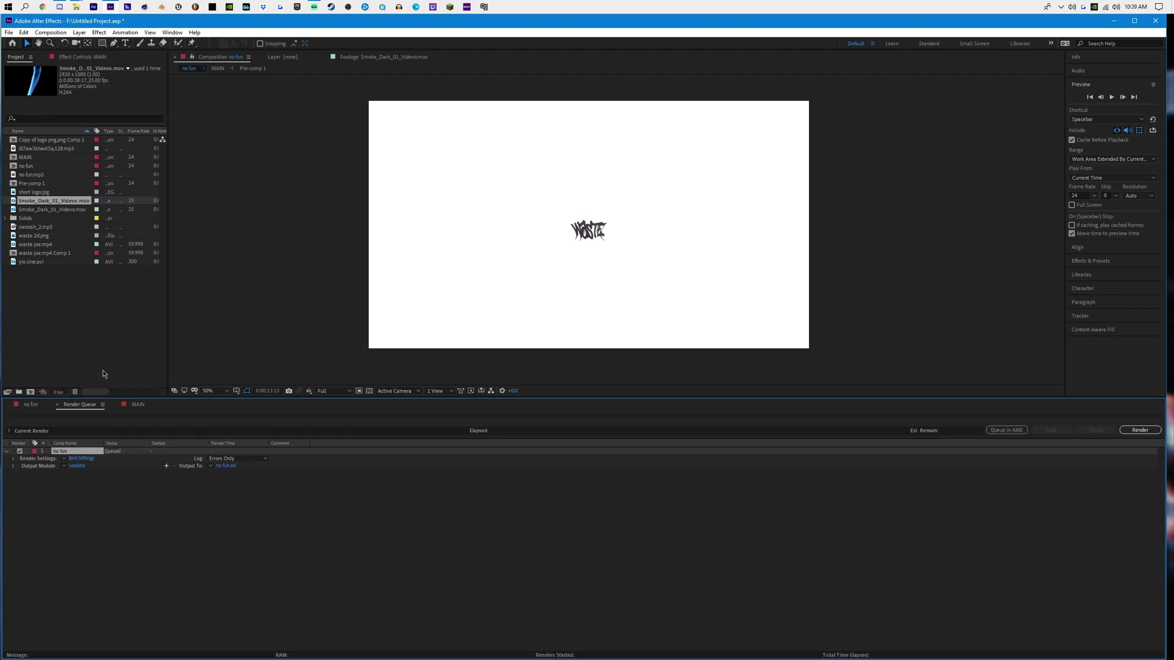
click(82, 466)
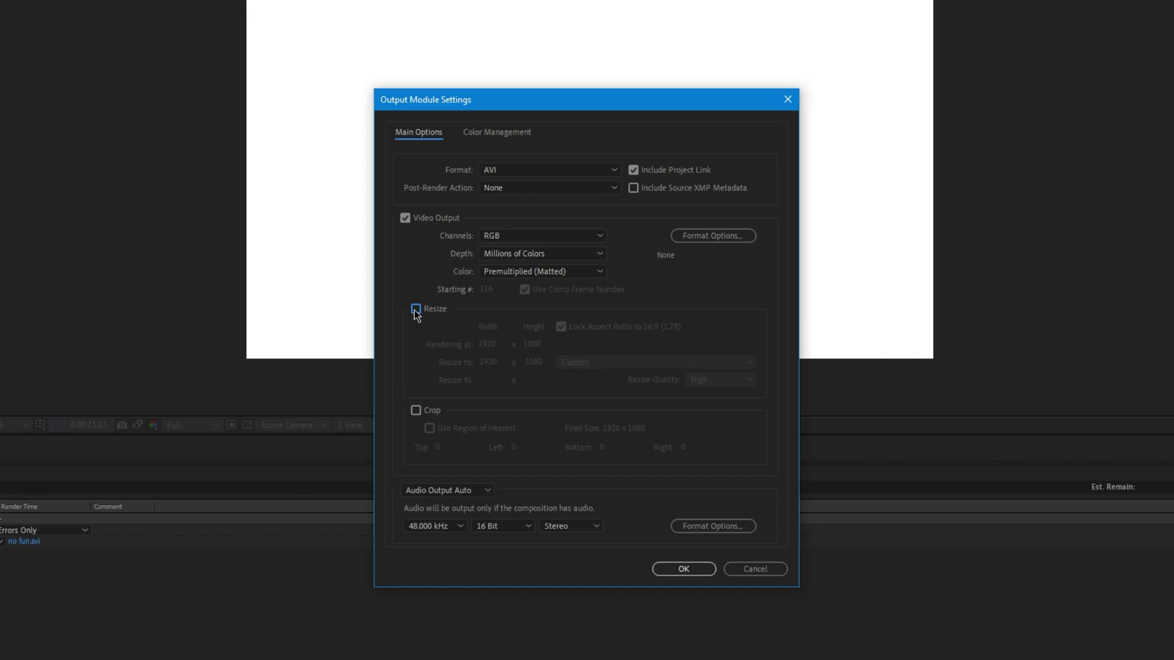
click(416, 309)
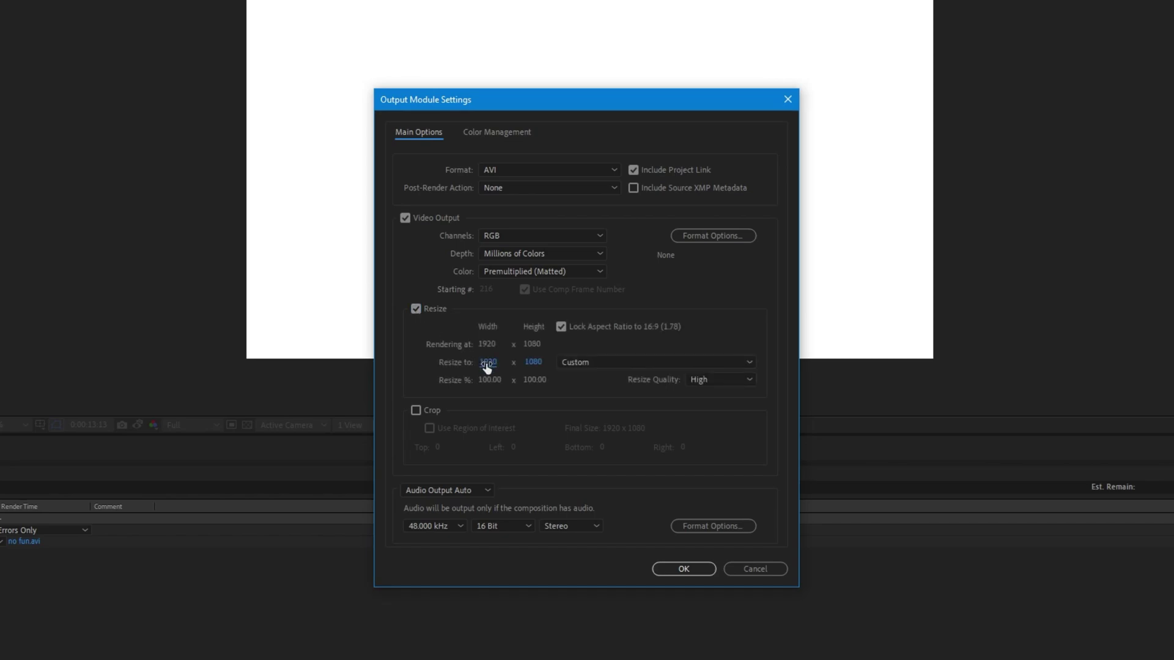
click(490, 363)
text(3840)
click(576, 402)
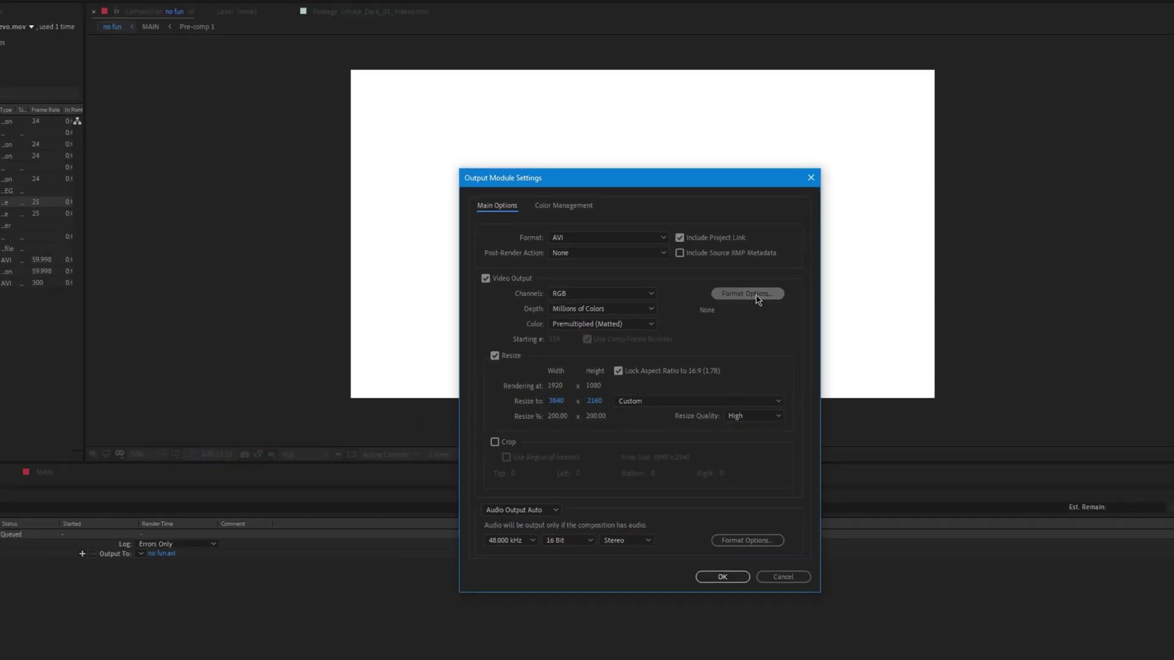
Set the AVI format options to use the Lagarith Lossless Codec.
click(757, 296)
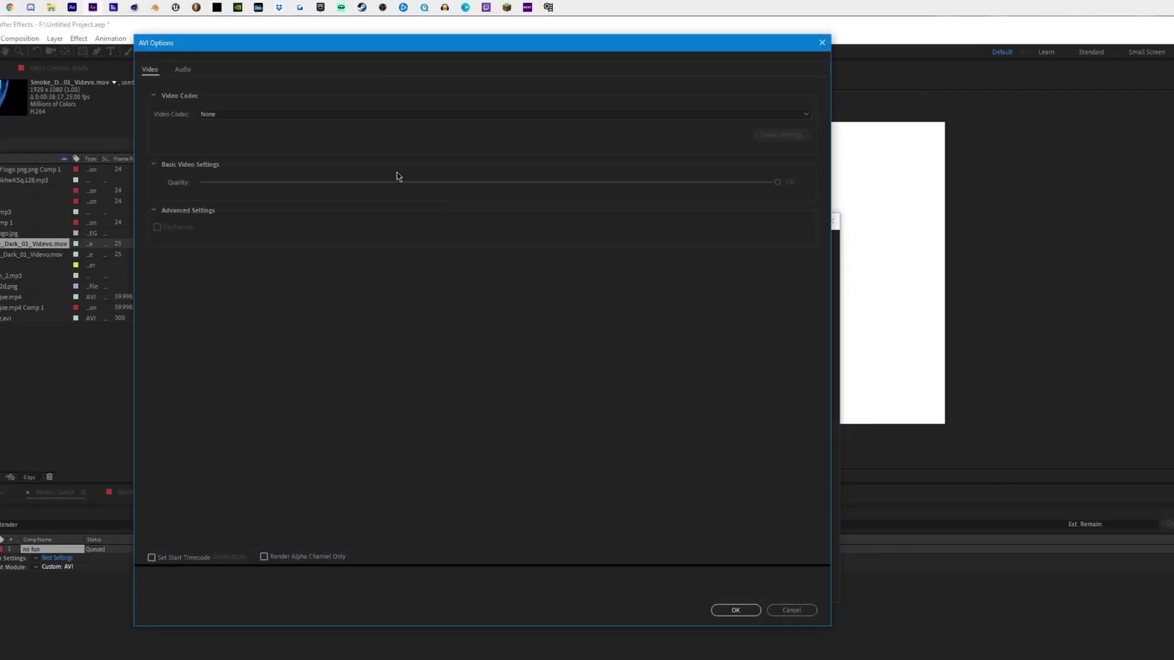
click(232, 117)
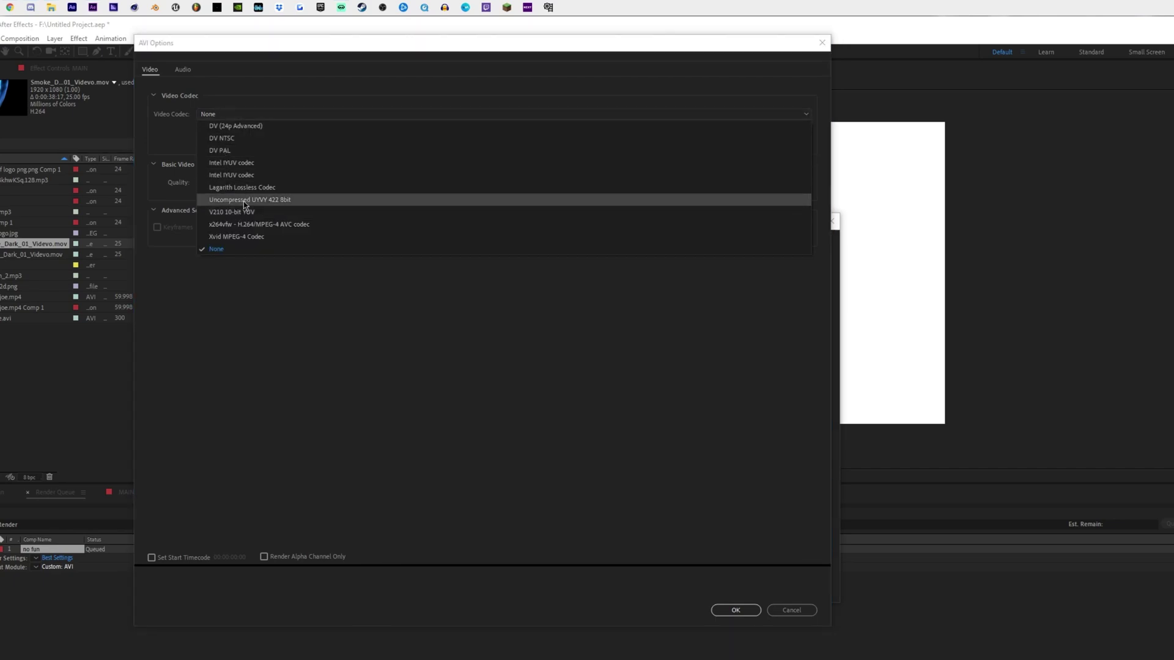
click(261, 187)
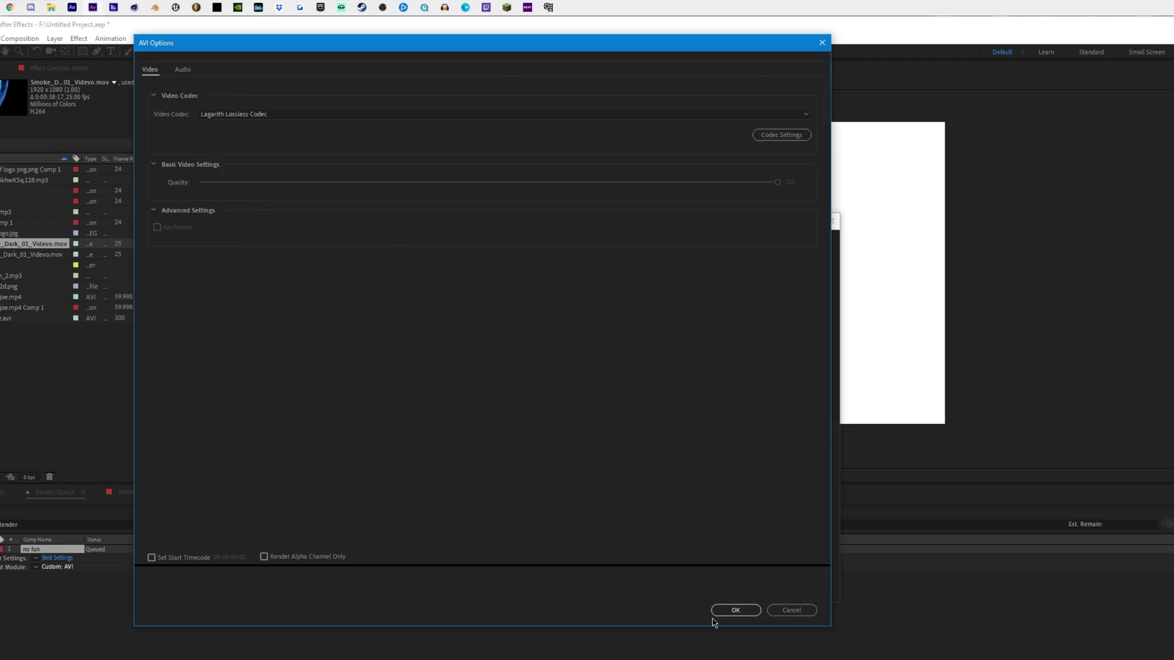
click(736, 611)
Output the render to EDIT.avi on the Bumsquad (F:) drive and start rendering.
click(758, 581)
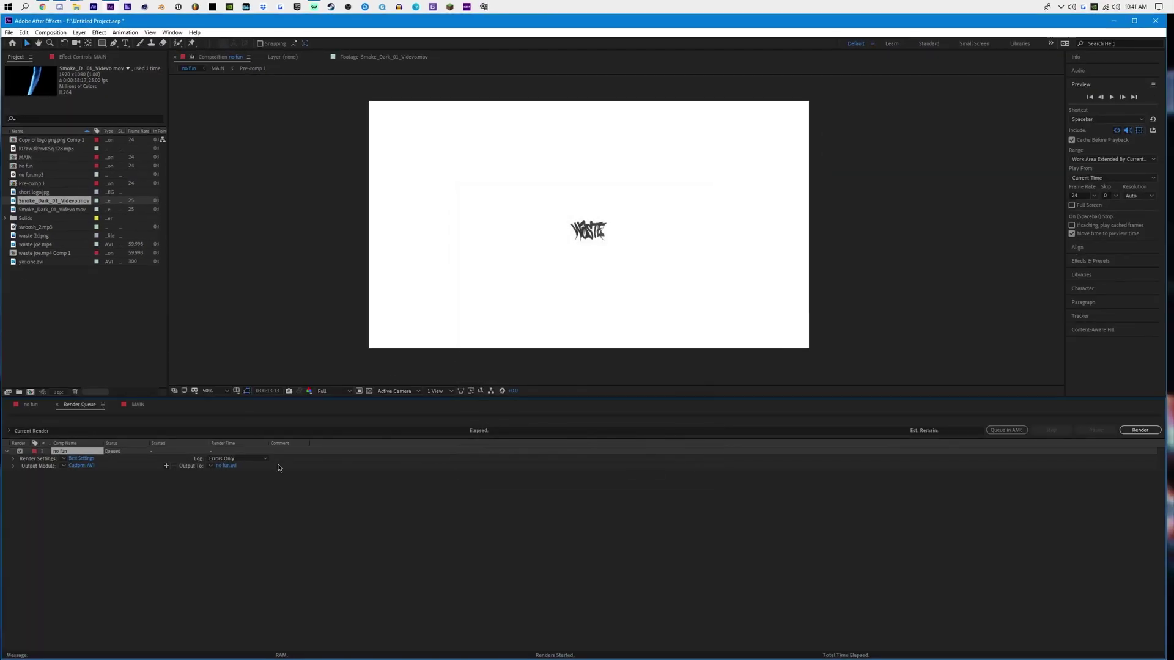
click(226, 465)
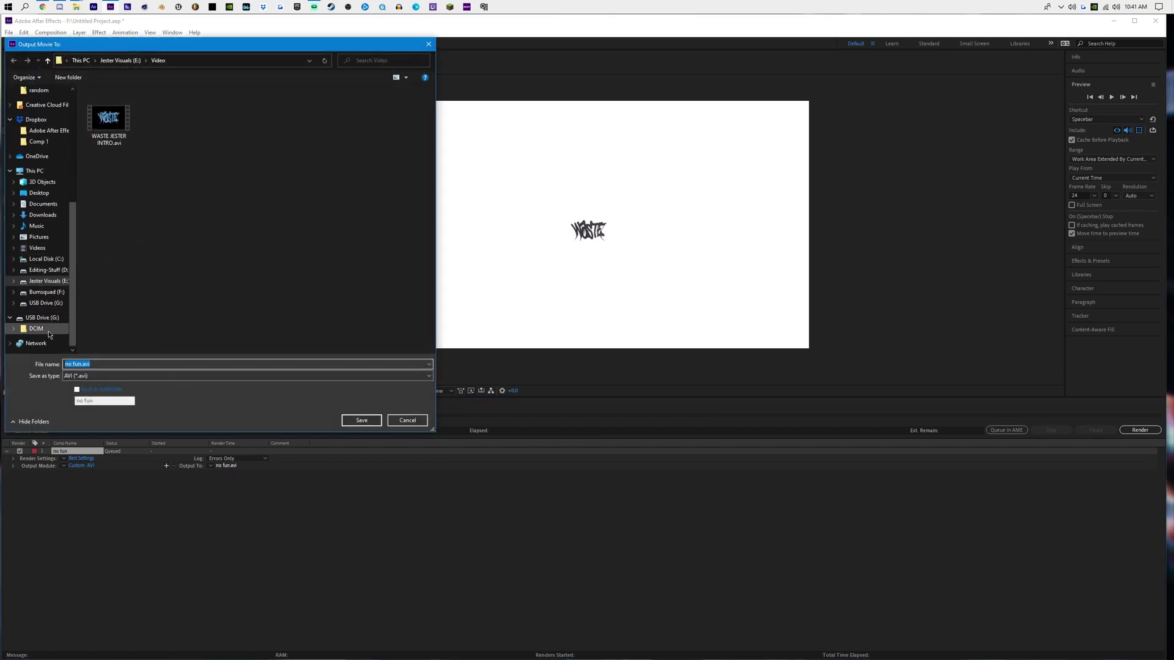
click(46, 291)
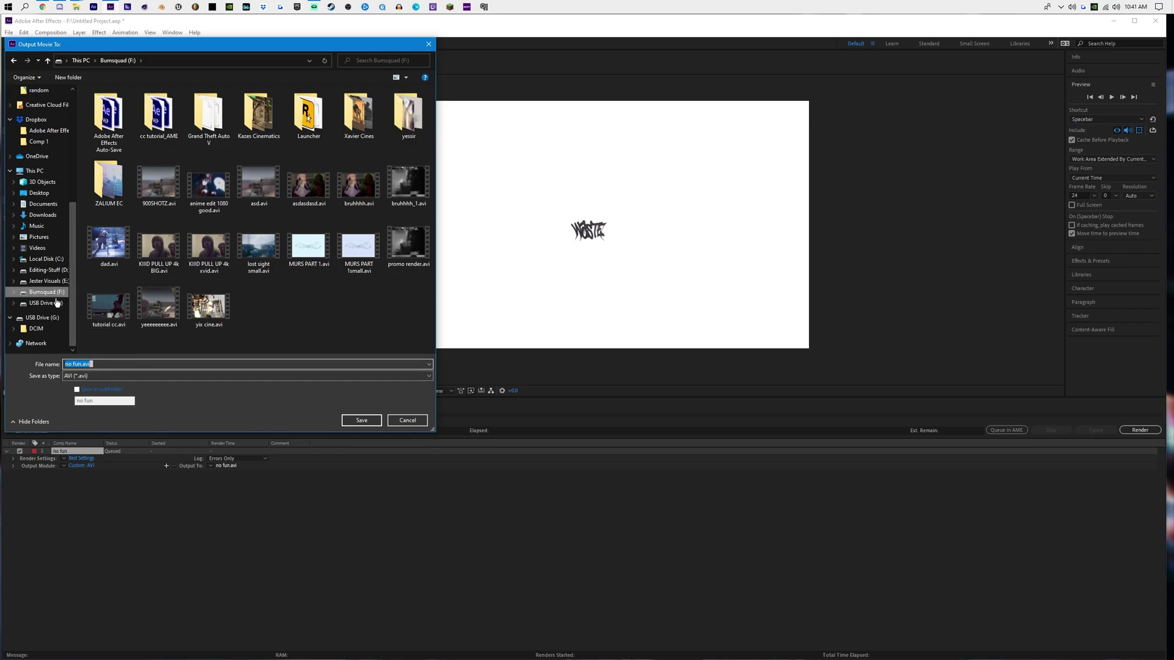
text(EDIT)
click(362, 421)
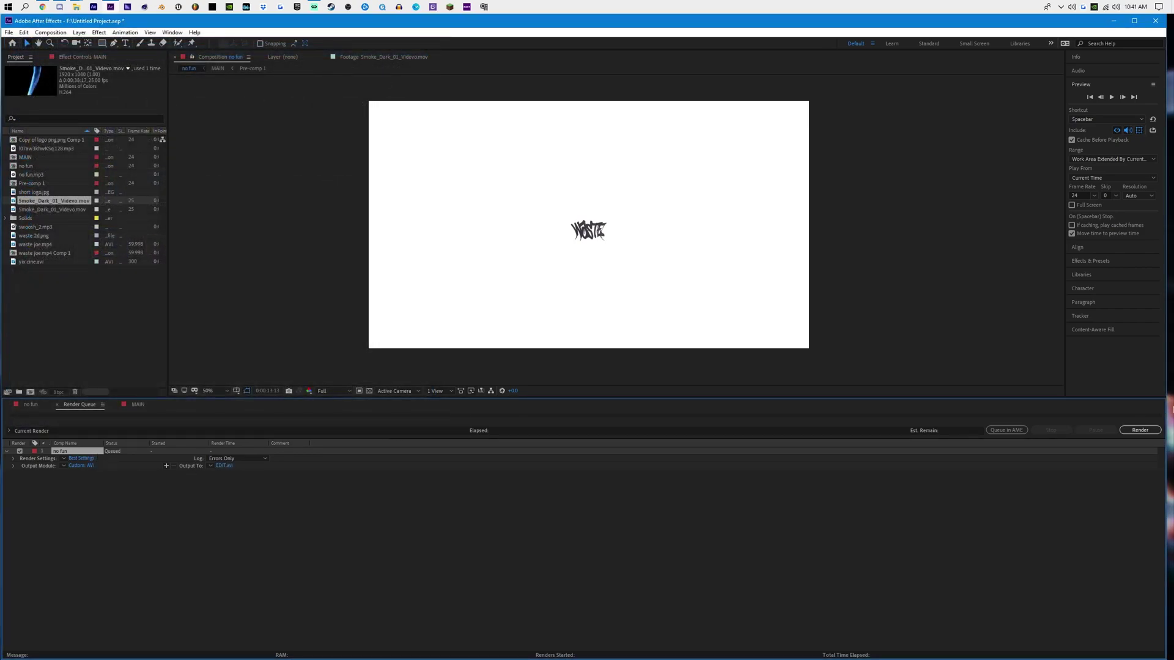
click(1140, 430)
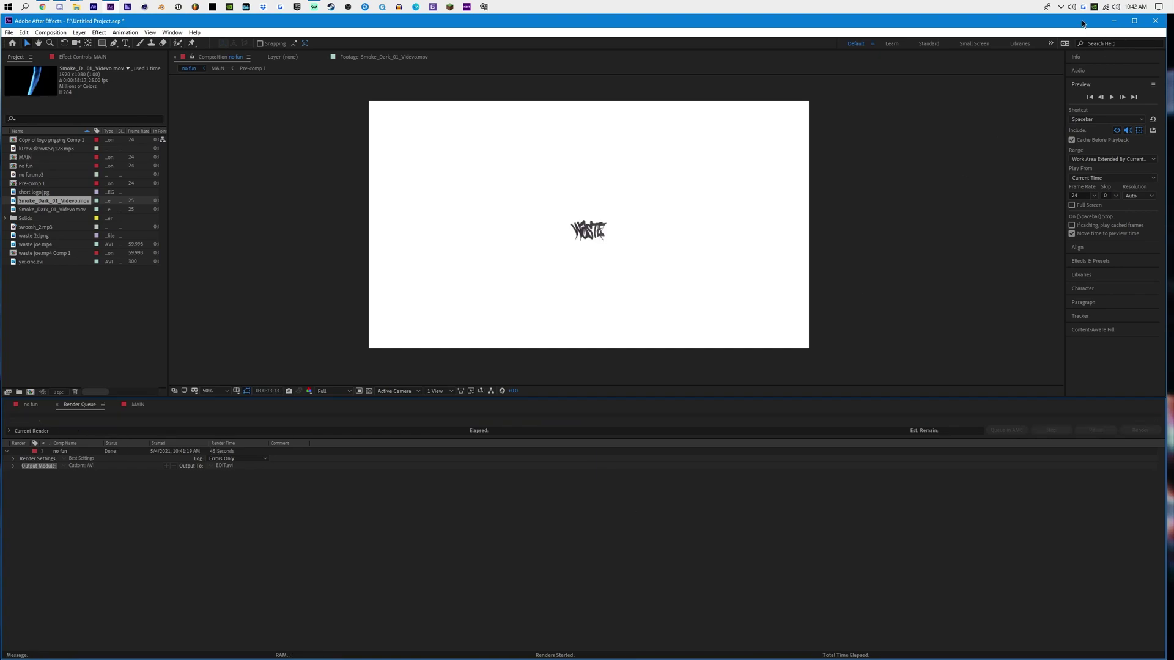
Launch VirtualDub and load EDIT.avi from the Bumsquad (F:) drive into it.
click(1114, 21)
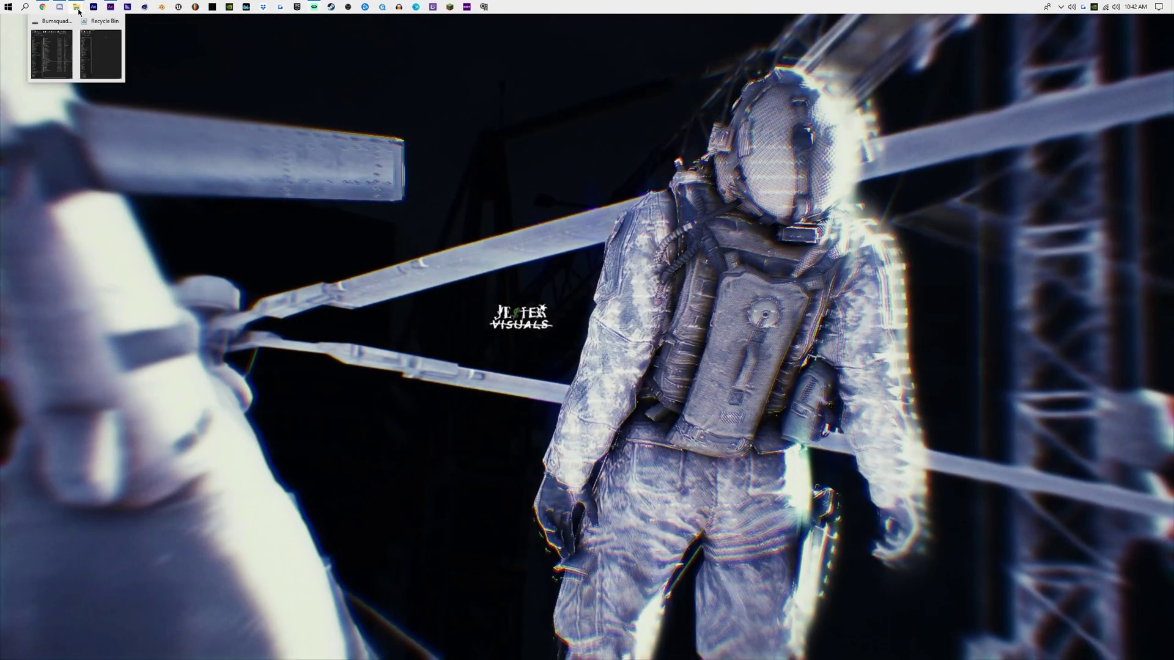
click(483, 8)
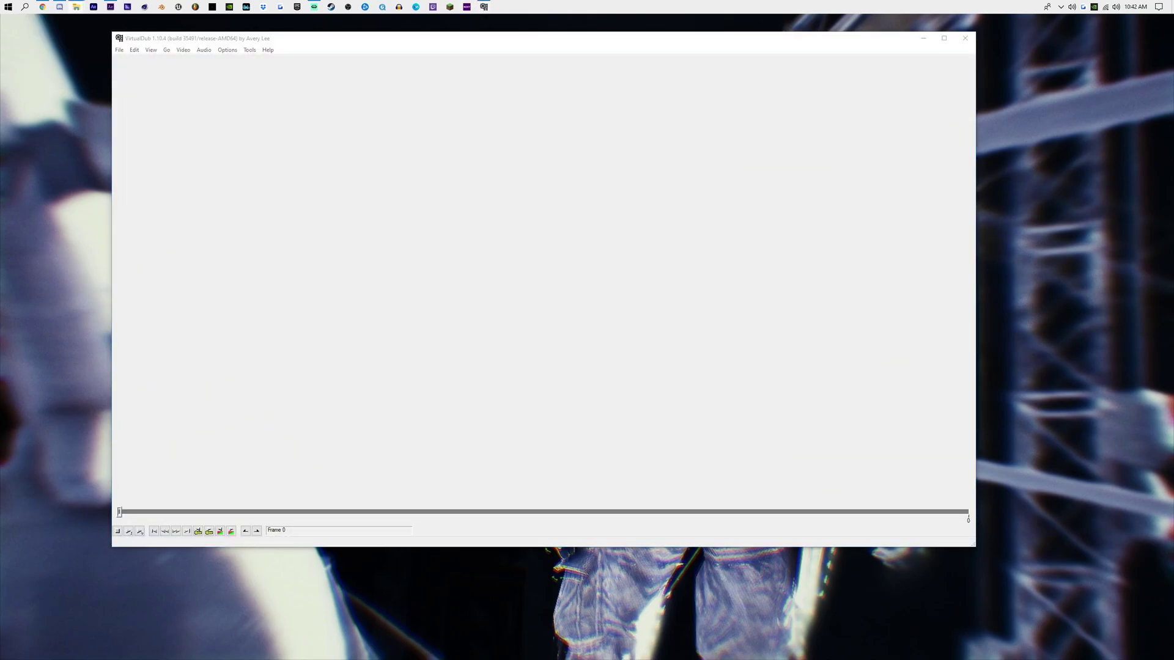
key(super+e)
click(244, 222)
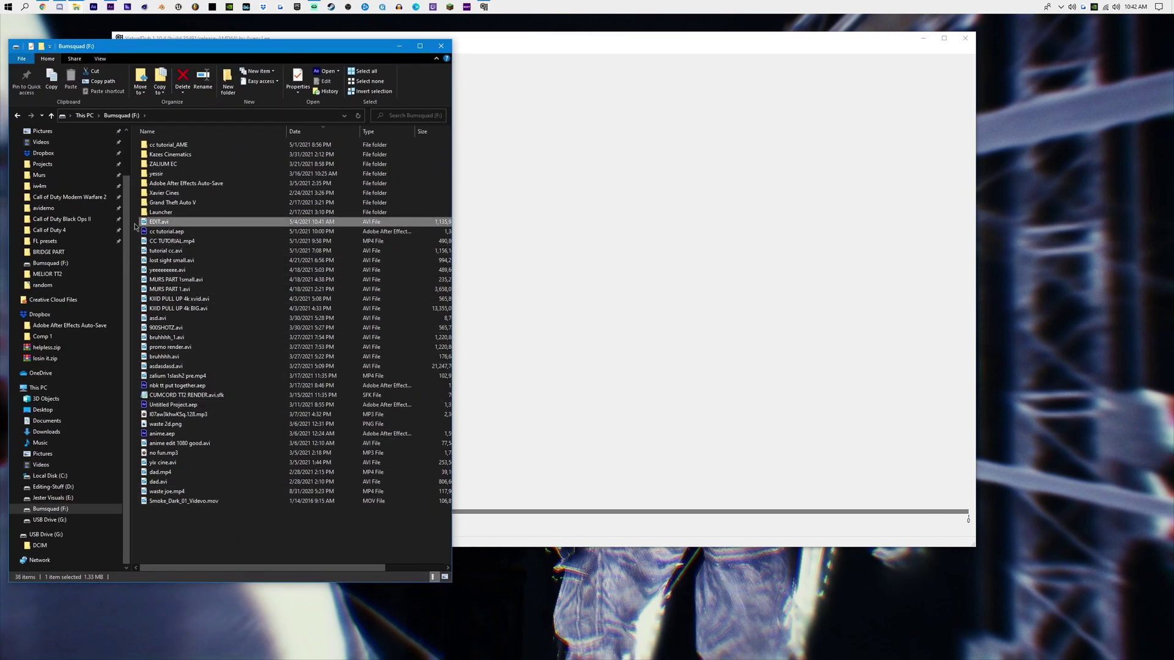
drag(256, 224, 587, 233)
click(395, 59)
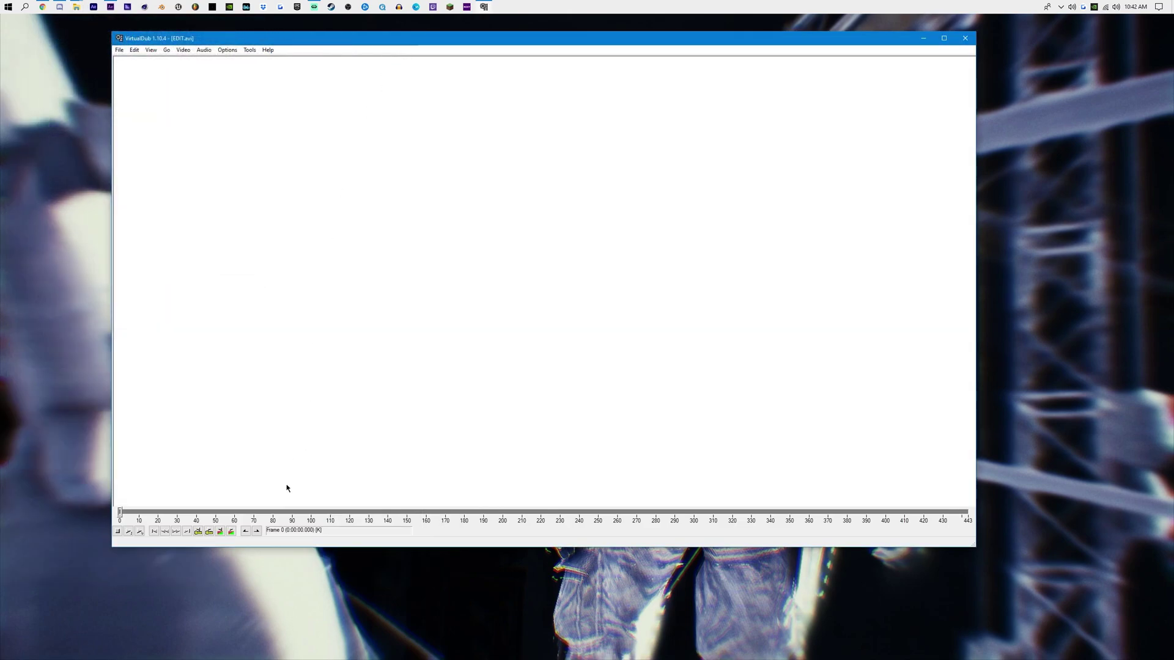
Zoom both previews to 25% and move to frame 169.
drag(121, 515, 482, 517)
right_click(481, 231)
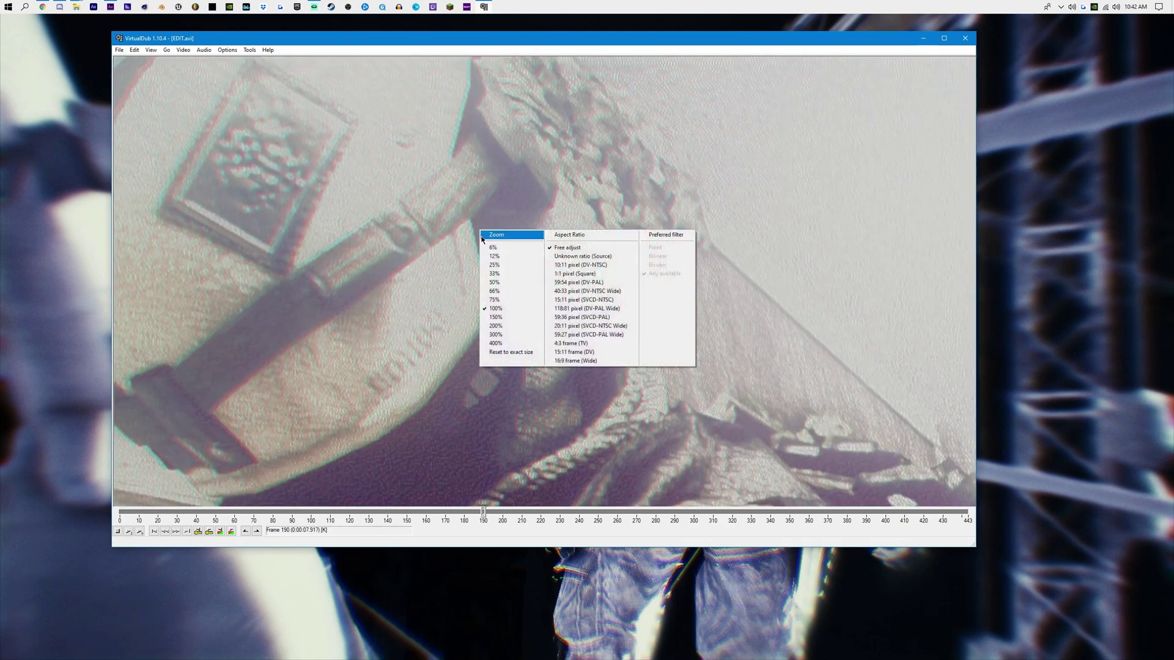
click(510, 267)
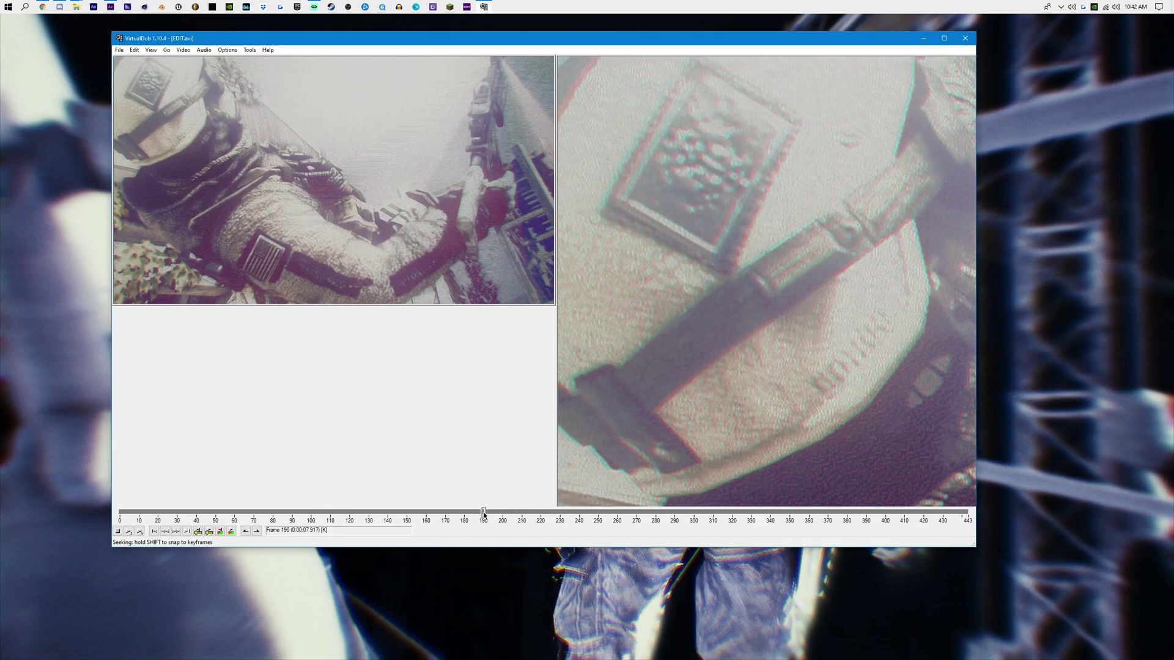
drag(493, 519, 443, 519)
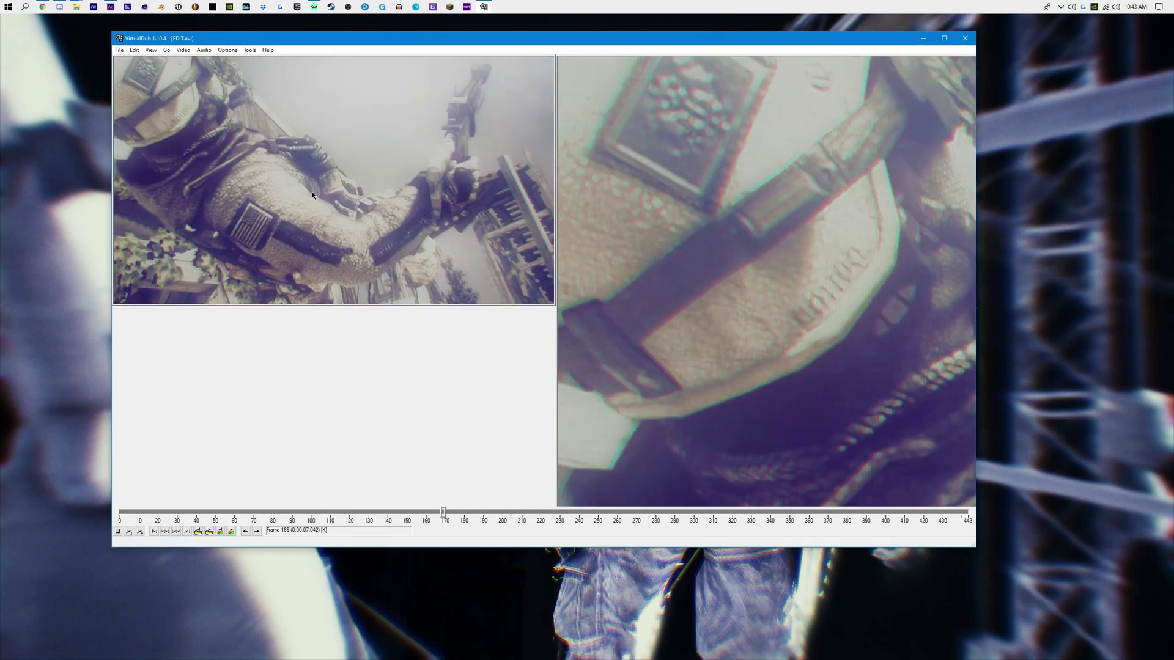
Choose the Xvid MPEG-4 Codec for video compression.
key(ctrl+p)
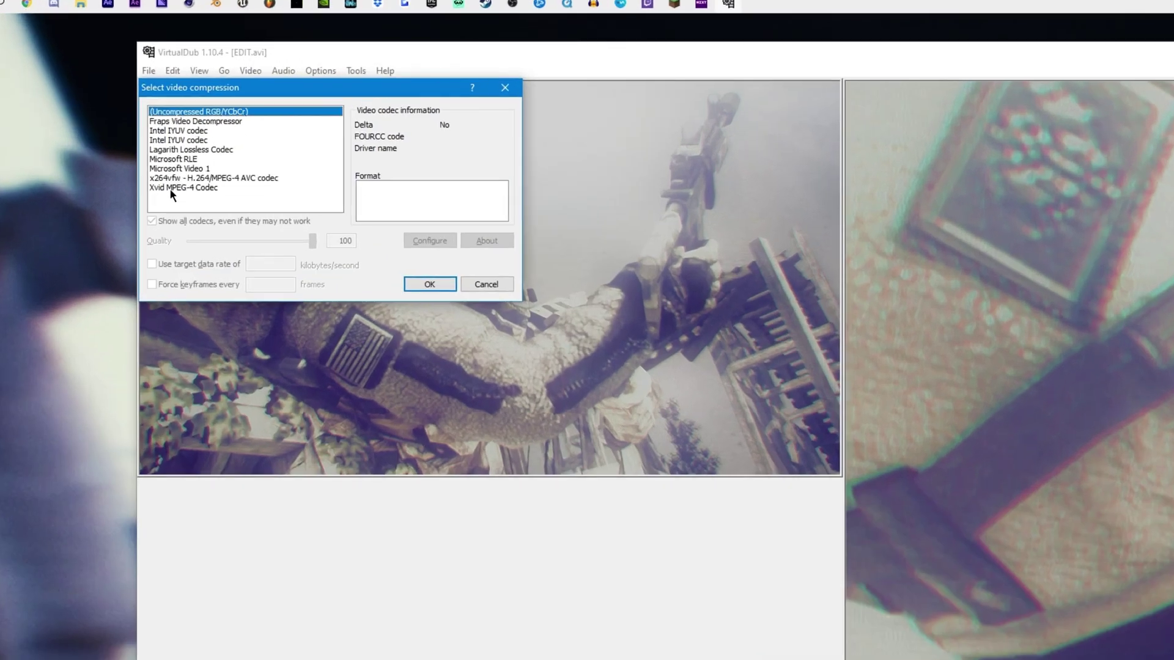
click(190, 188)
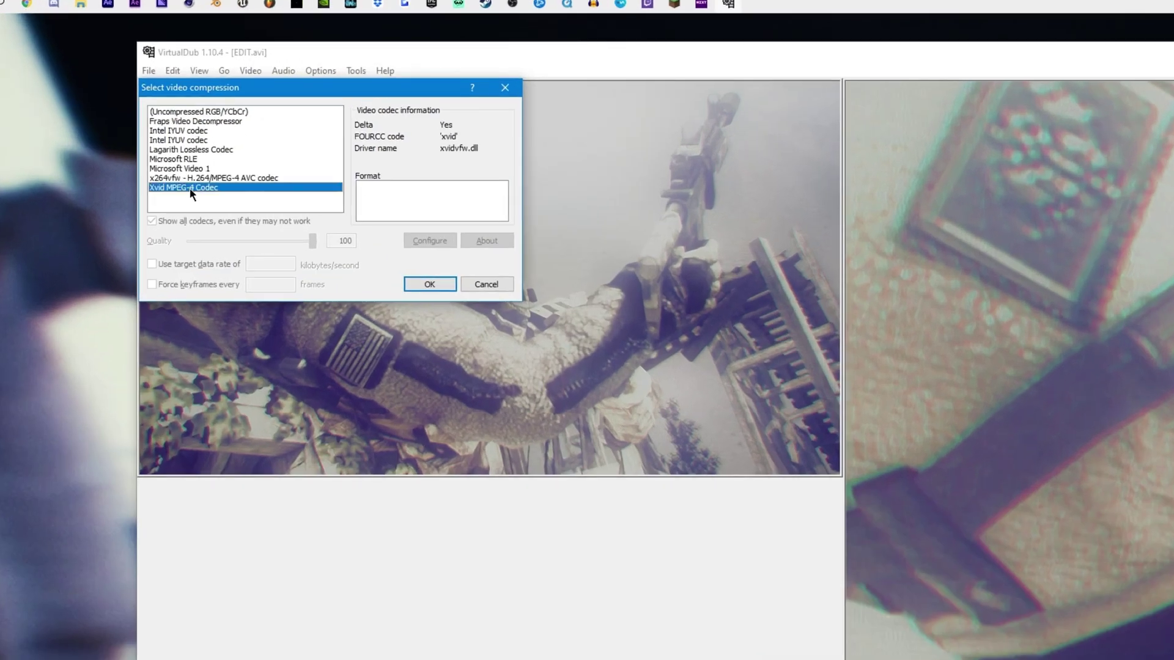
click(430, 284)
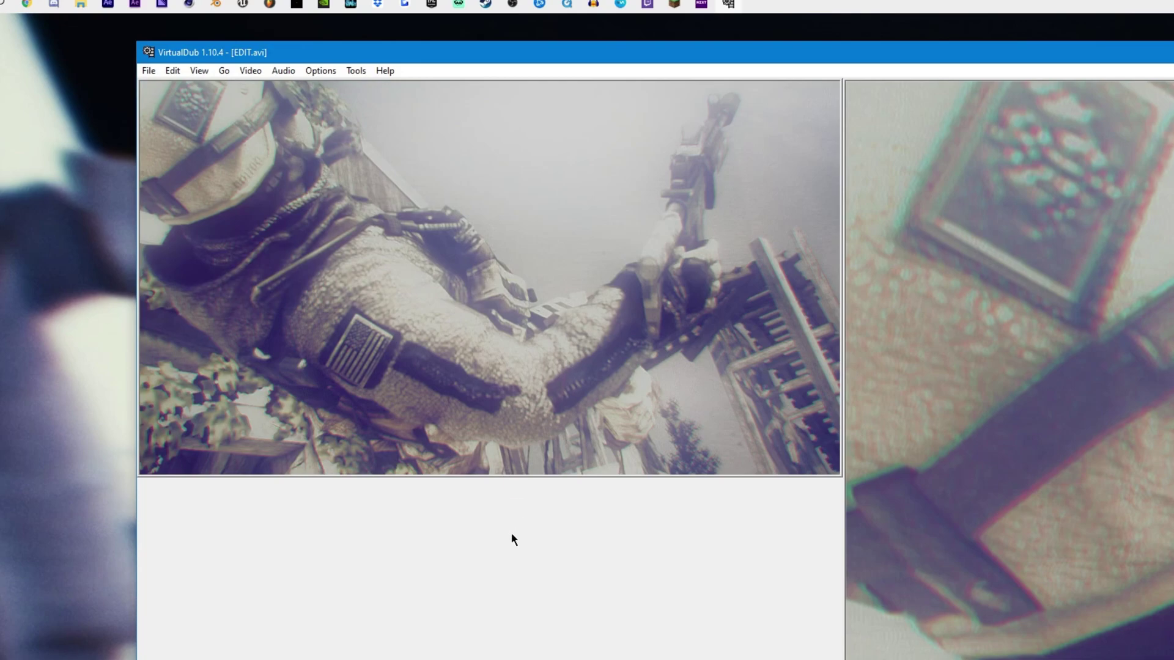
Convert the output frame rate to 48 fps.
key(ctrl+r)
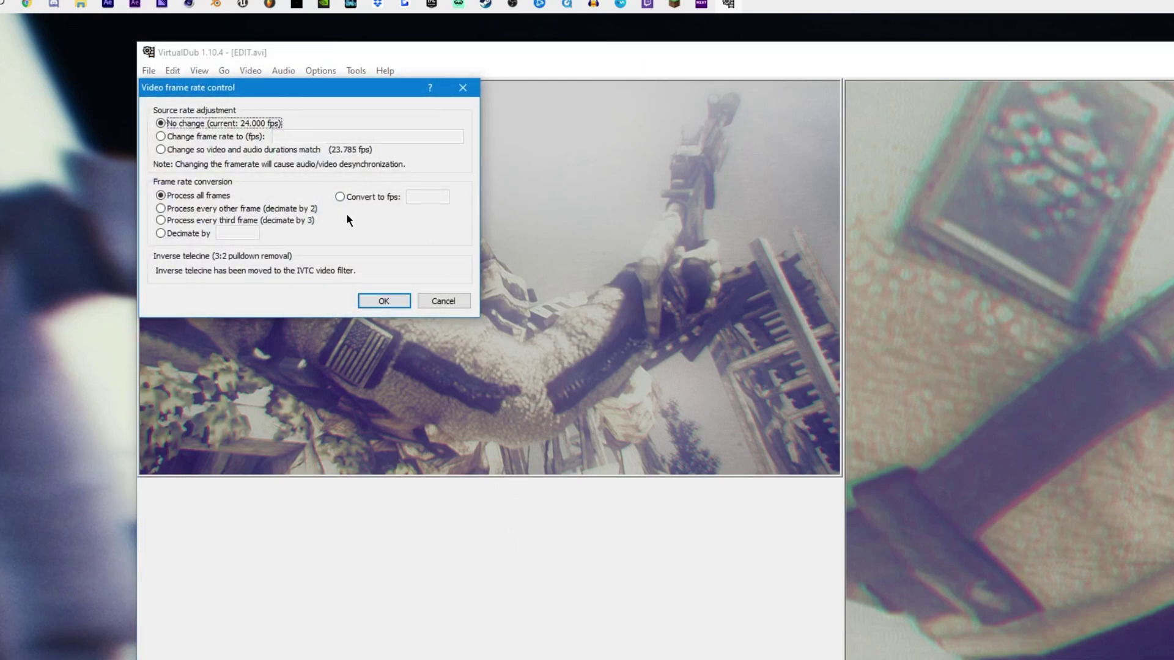
click(340, 196)
text(48)
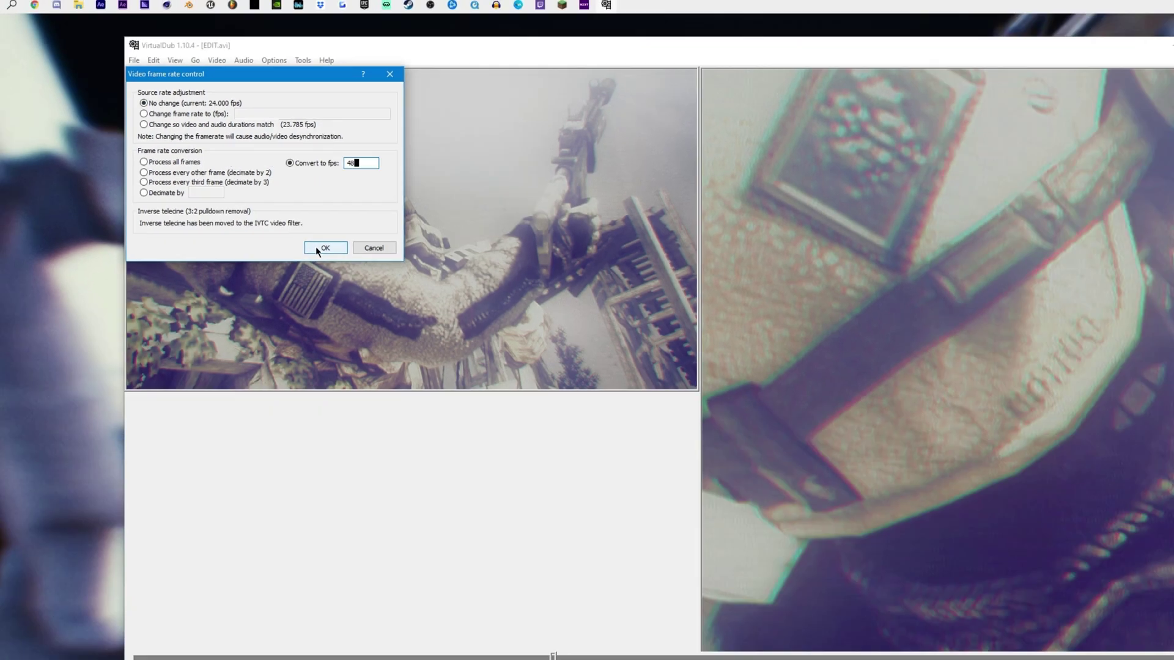
click(373, 300)
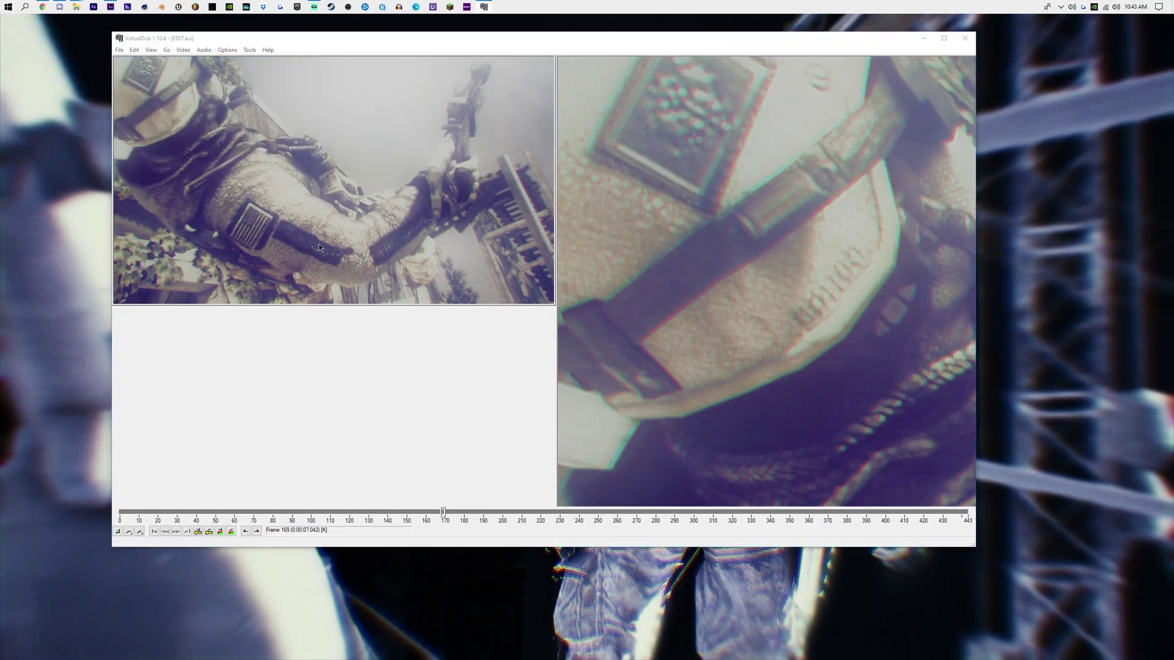
Save the video as EDIT COMPRESSED.avi on the Bumsquad (F:) drive.
key(F7)
click(155, 187)
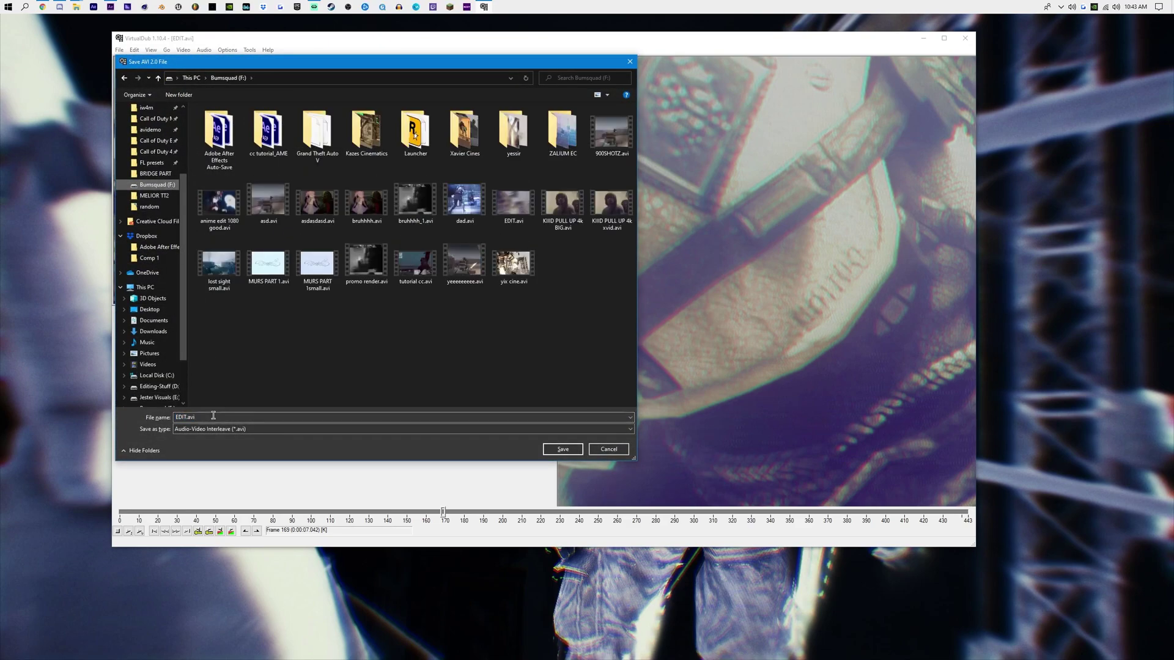
text(EDIT COMPRESSED)
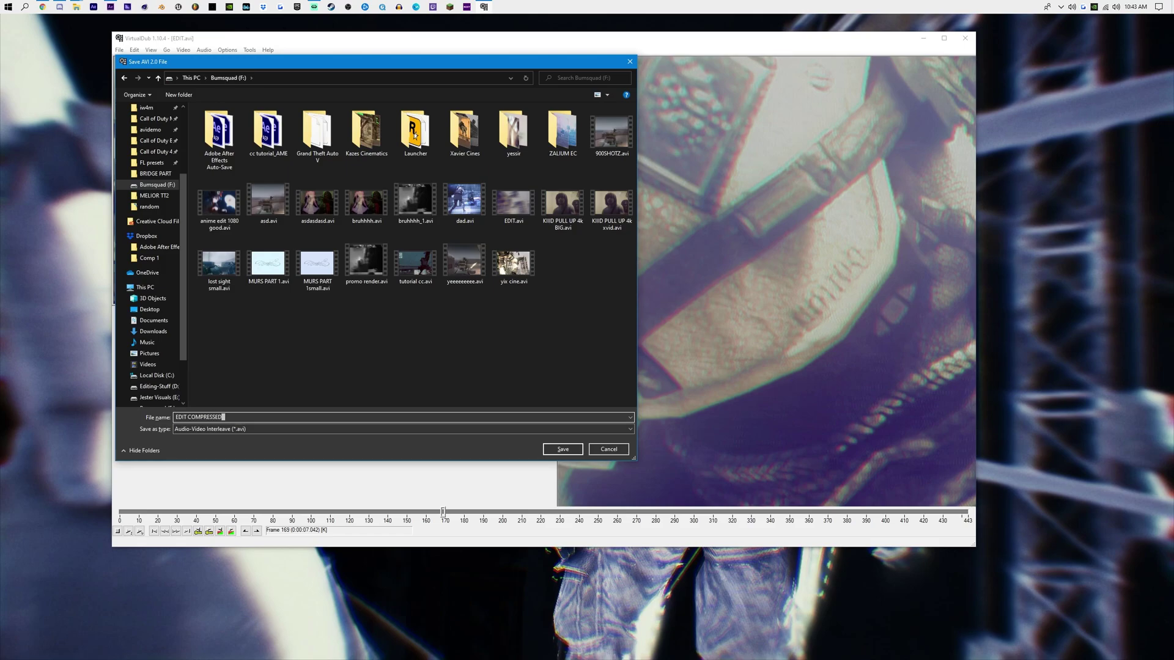
click(558, 449)
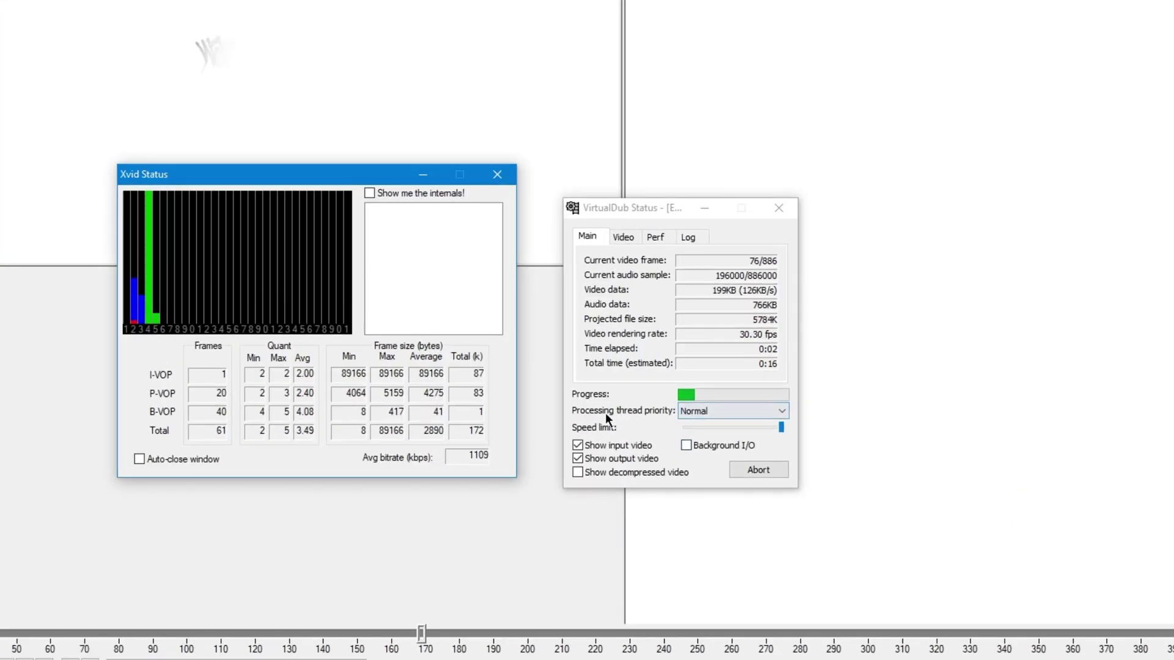
Run the export at Highest priority and close VirtualDub once it finishes.
click(713, 411)
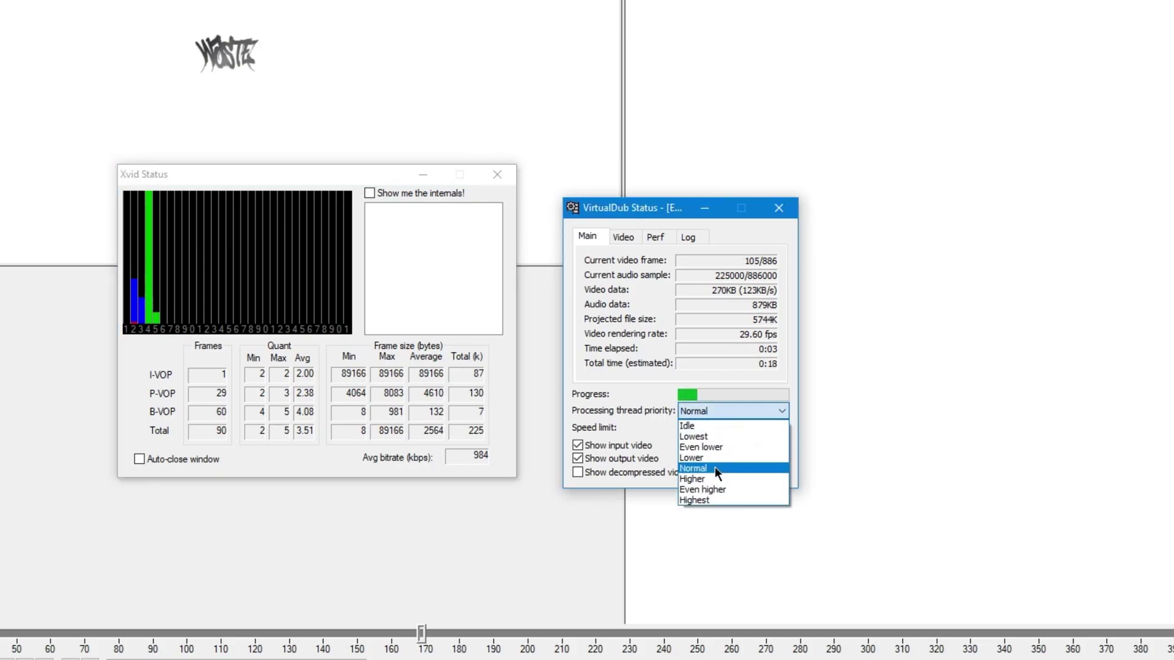
click(710, 503)
drag(381, 181, 401, 205)
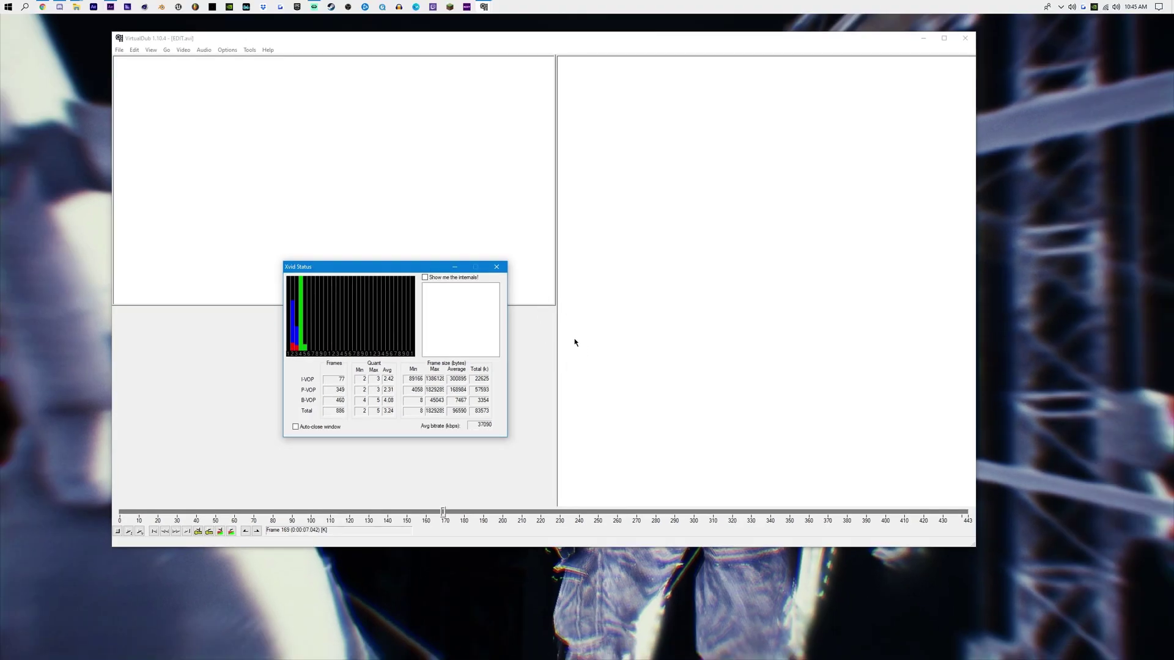
click(965, 38)
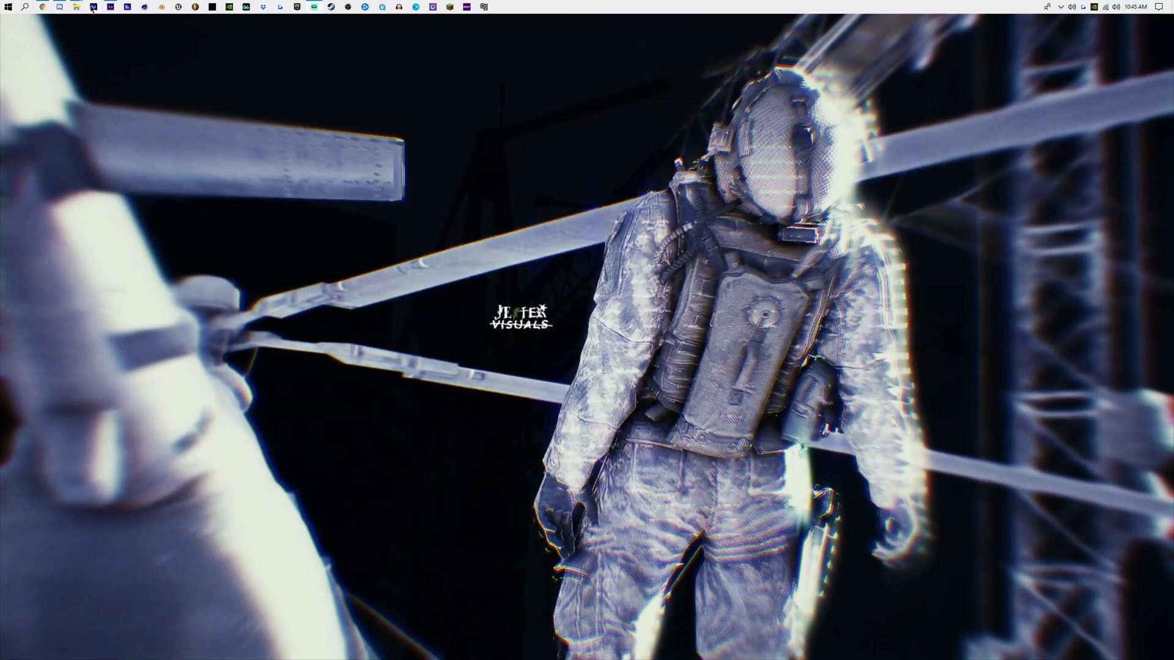
Play EDIT COMPRESSED.avi from Bumsquad (F:) in Movies & TV, pause it, then close the player.
mouse_move(79, 7)
click(110, 67)
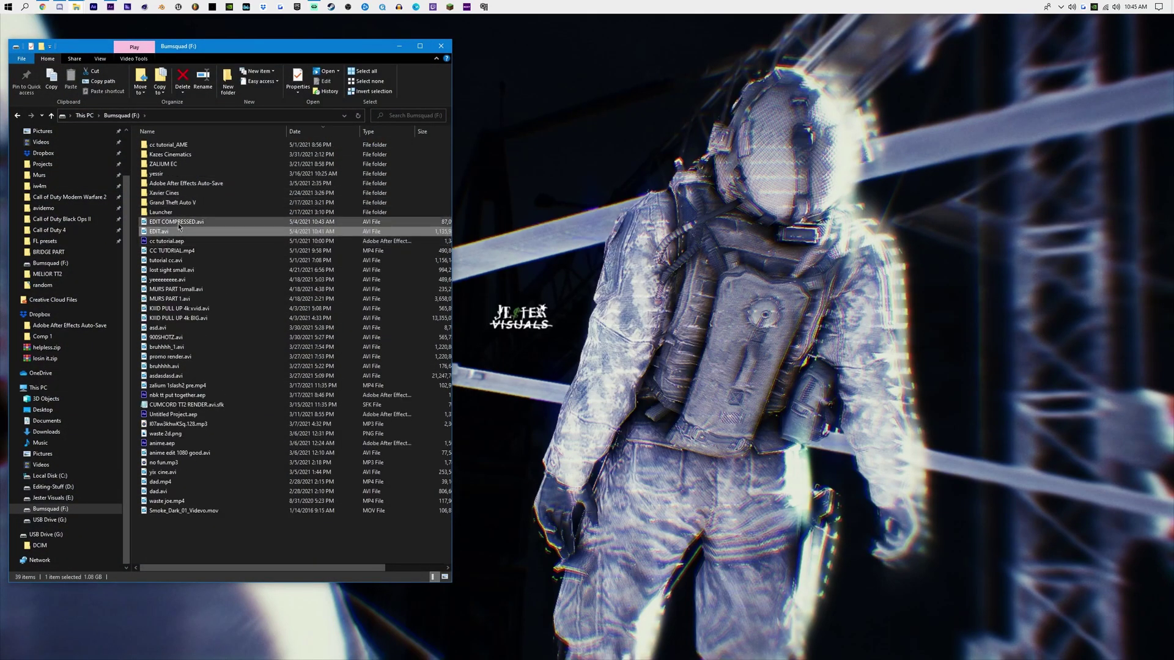
double_click(178, 223)
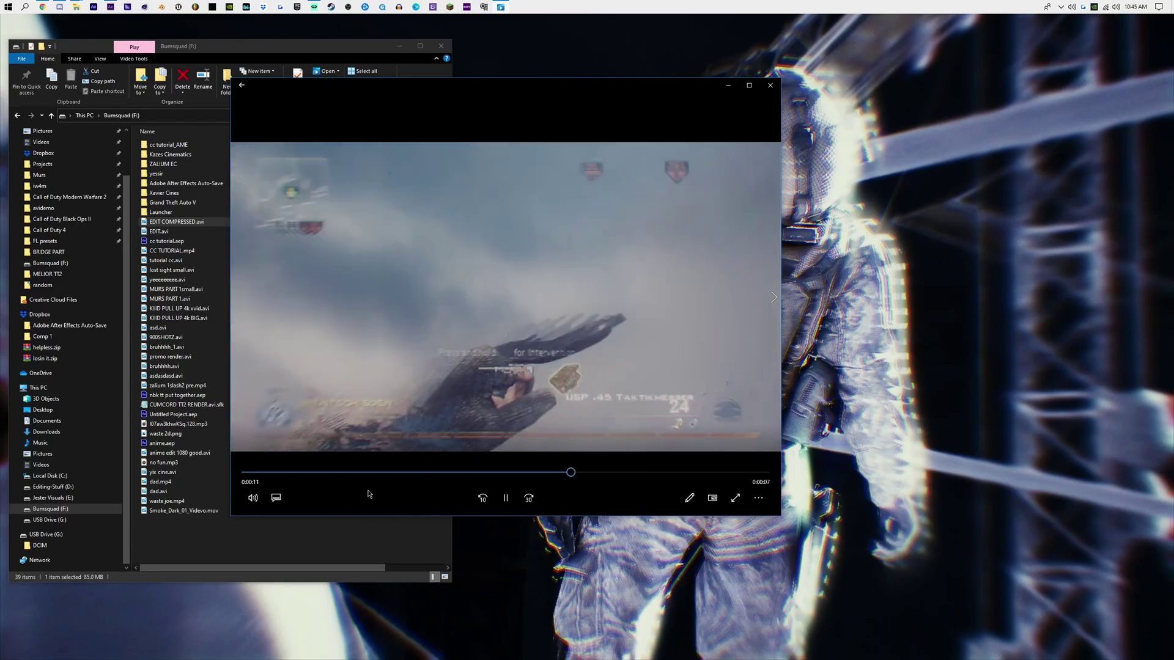
click(507, 498)
drag(489, 86, 623, 107)
mouse_move(501, 7)
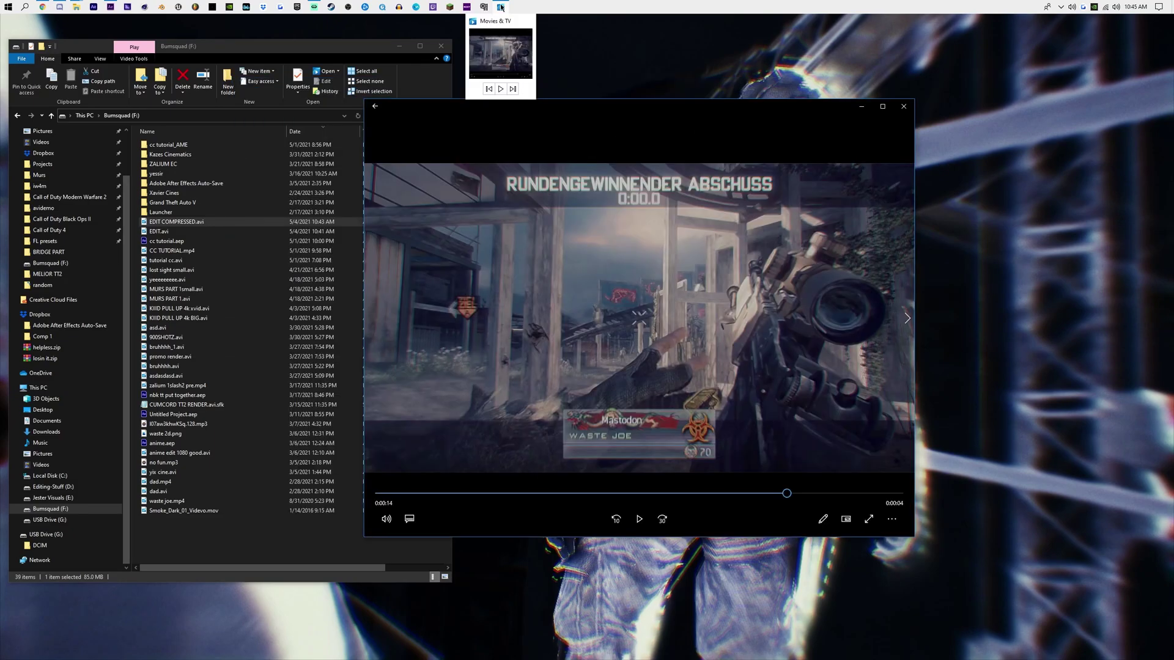
click(904, 106)
Open EDIT COMPRESSED.avi with Windows Media Player, then close the Bumsquad (F:) Explorer window.
drag(249, 49, 323, 47)
right_click(256, 221)
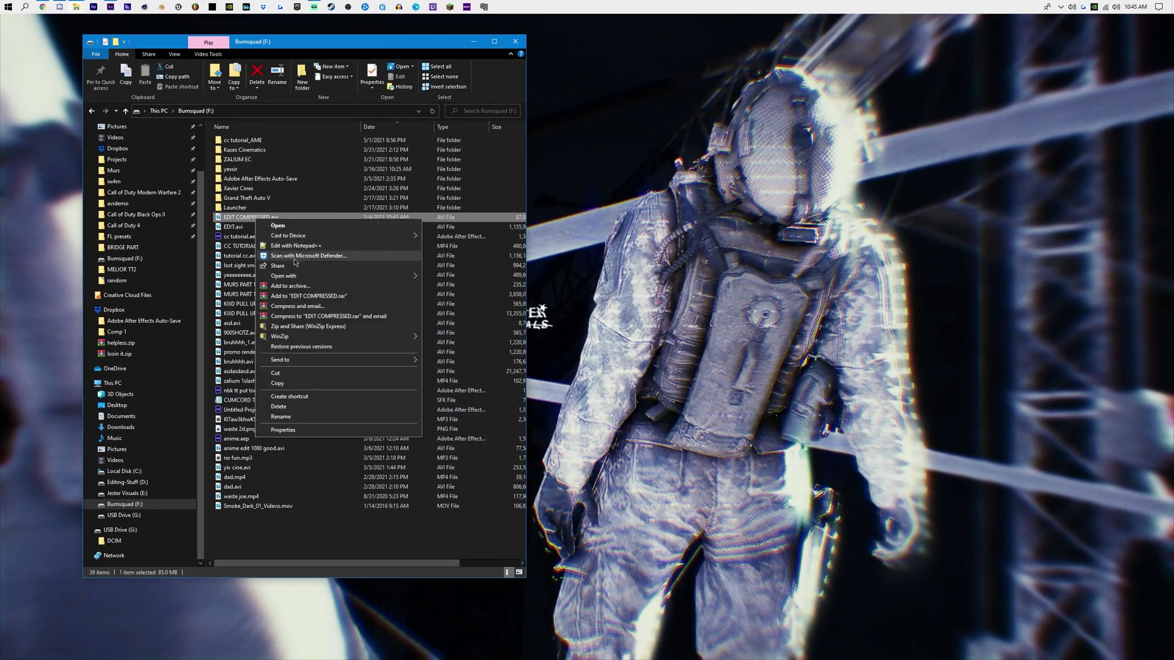
mouse_move(306, 277)
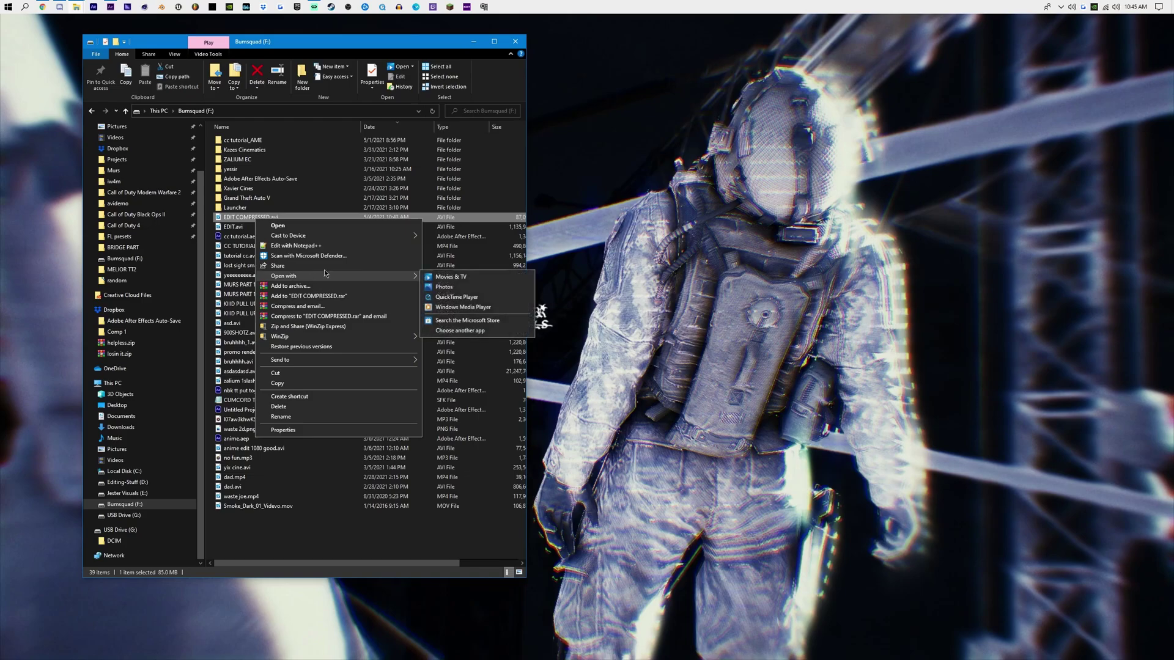
click(471, 307)
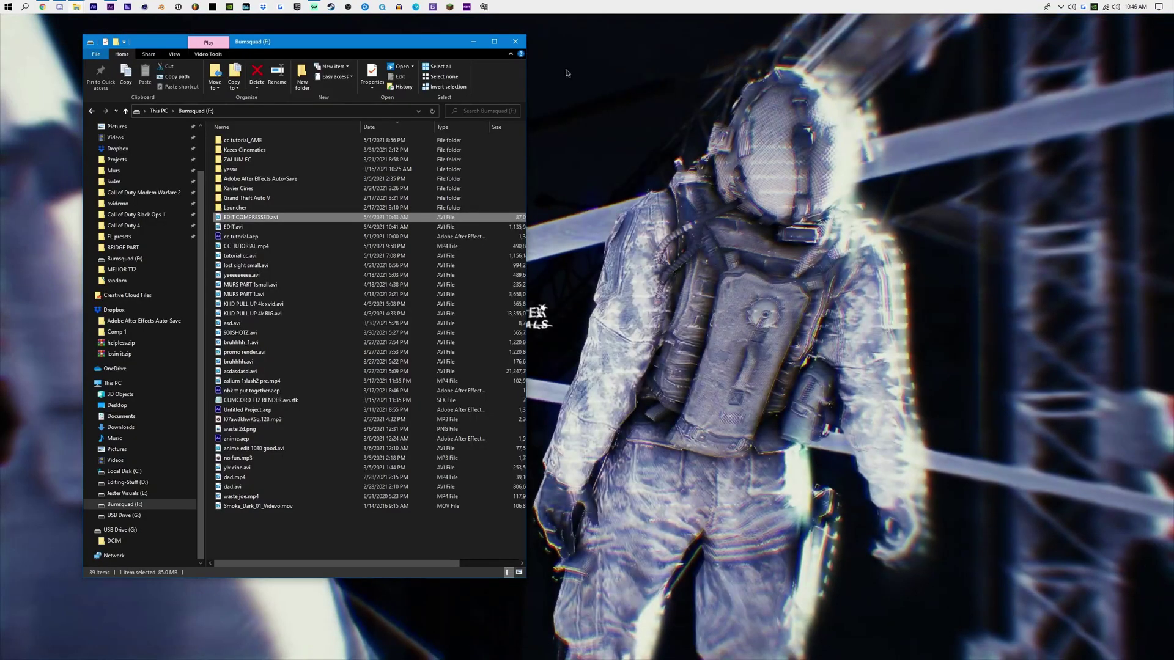
click(516, 43)
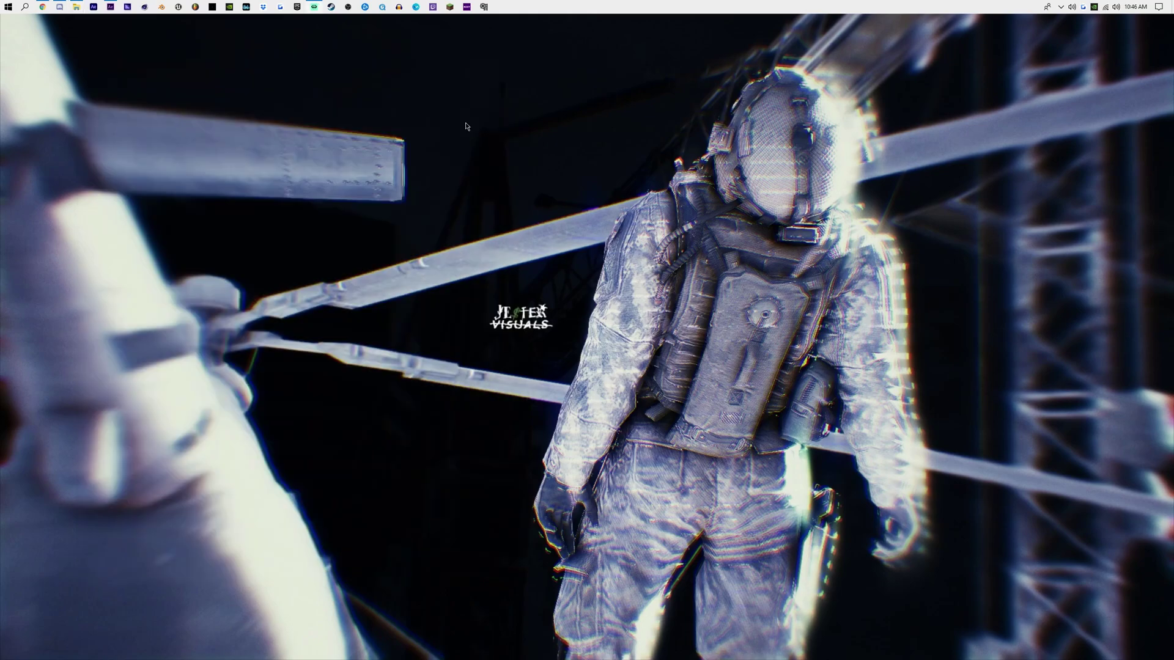